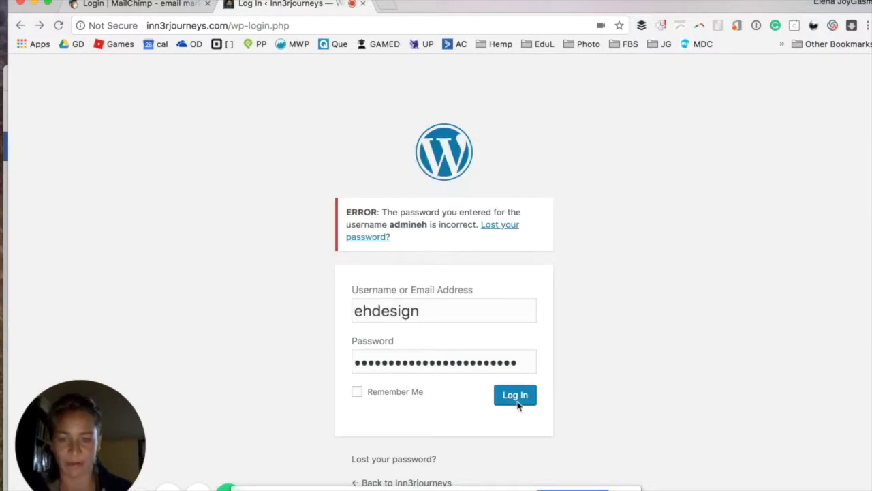
- Log in to the WordPress site and open the Mailchimp section of Formidable's global settings
click(523, 398)
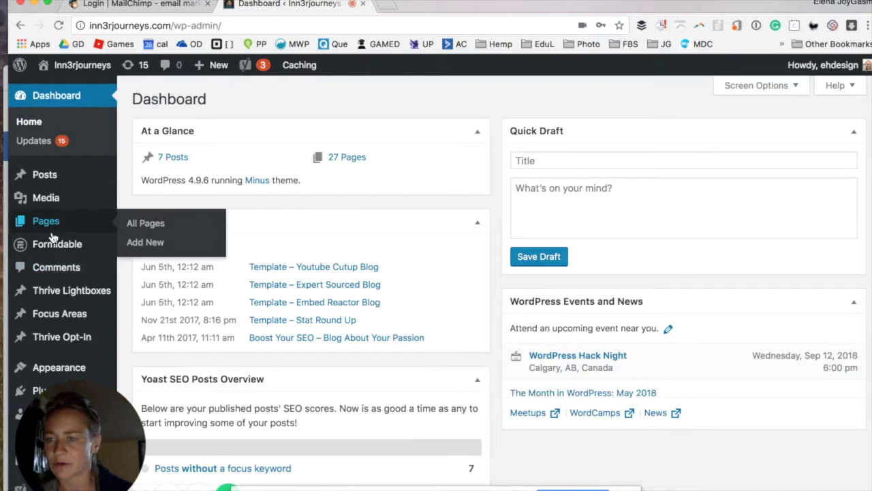
mouse_move(56, 248)
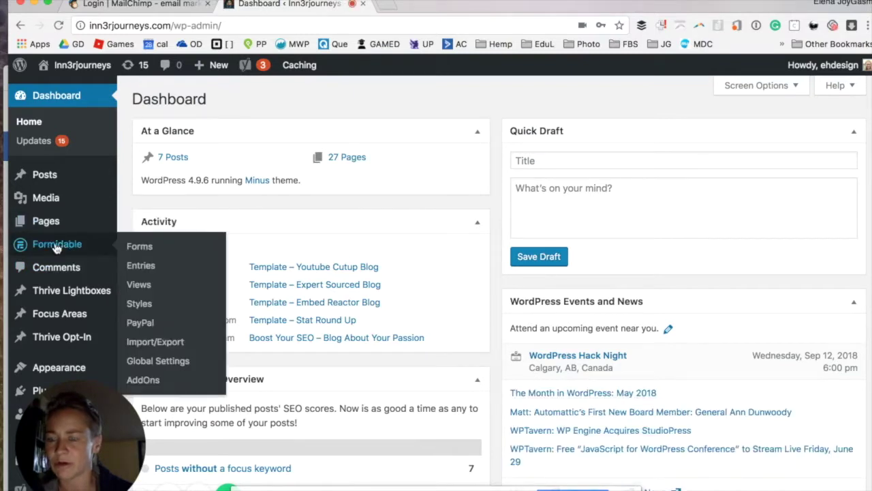
click(158, 361)
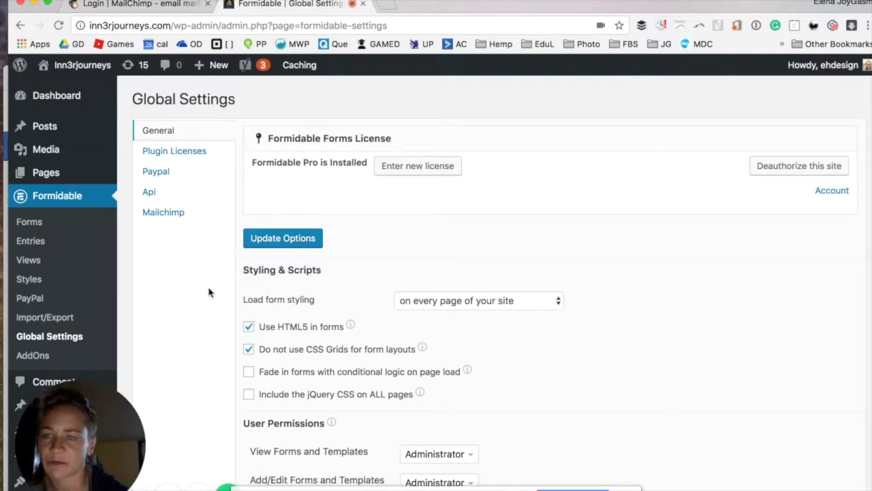
click(171, 214)
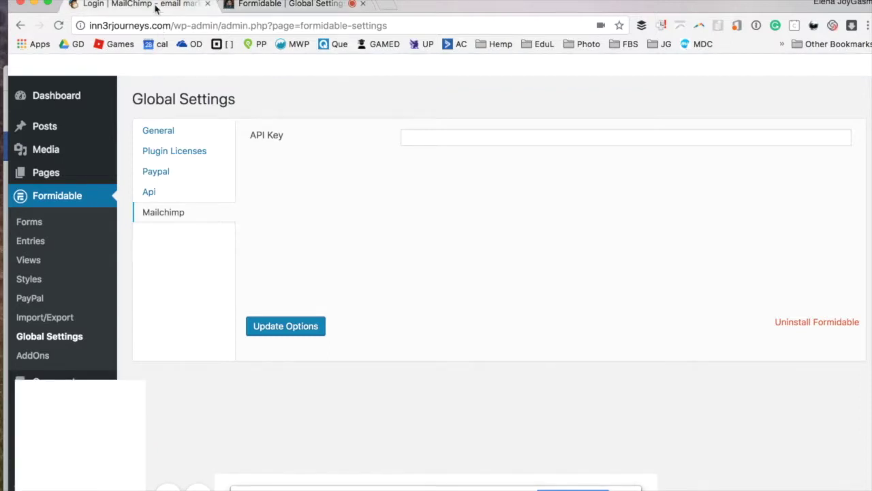
- Switch to MailChimp, log in to the account and postpone the security verification setup
click(154, 6)
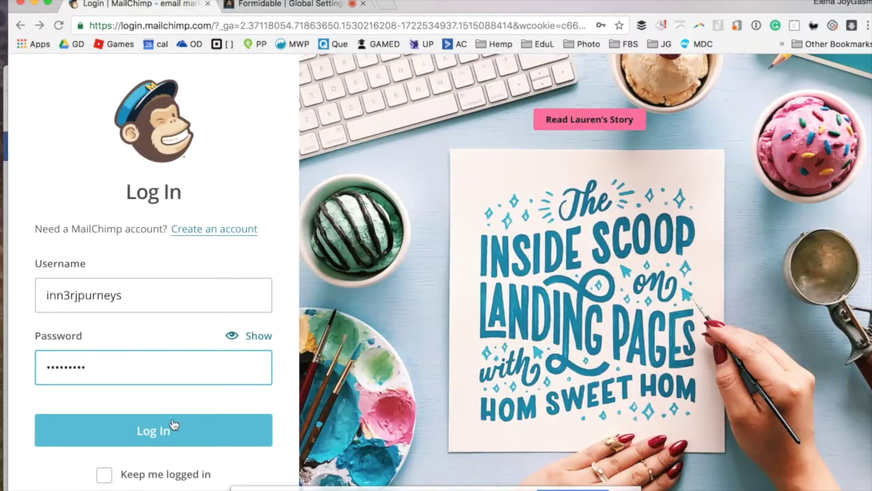
click(172, 423)
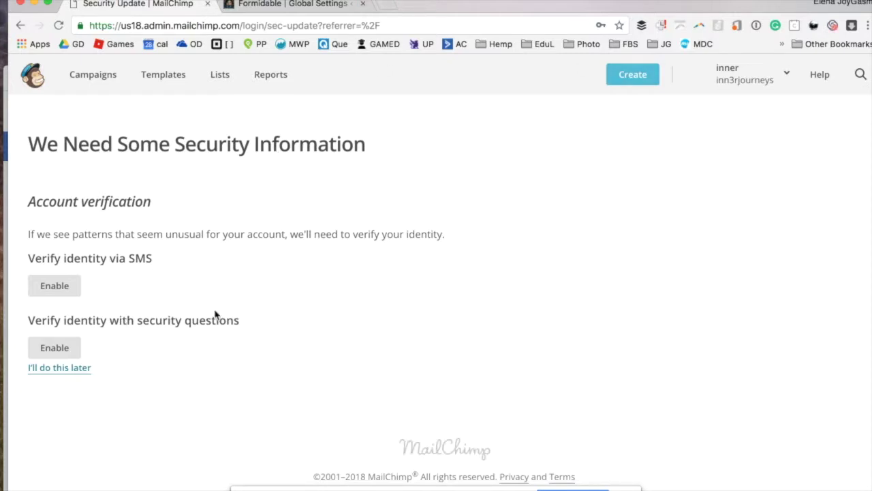
click(740, 82)
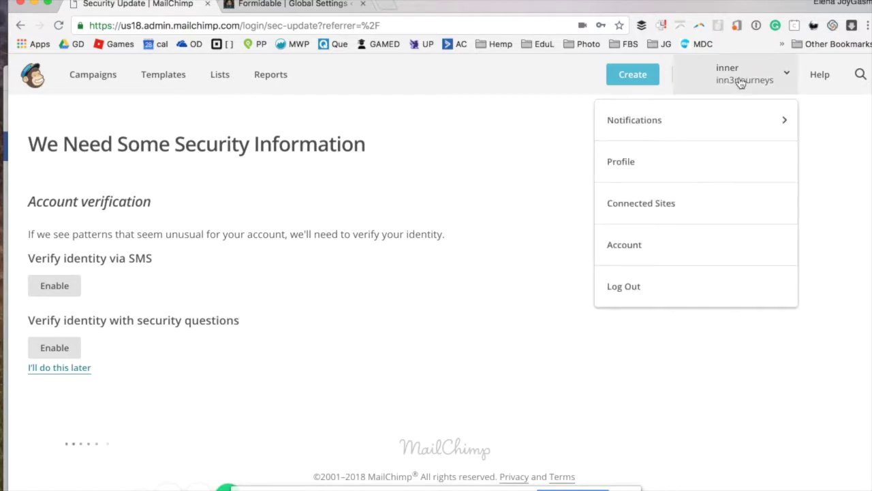
click(61, 372)
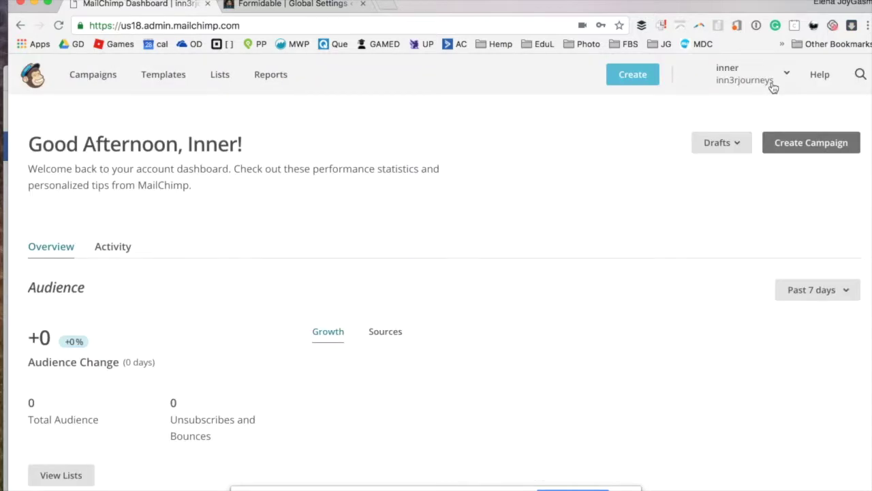
- Open the MailChimp account's API keys page and create a new API key
click(765, 85)
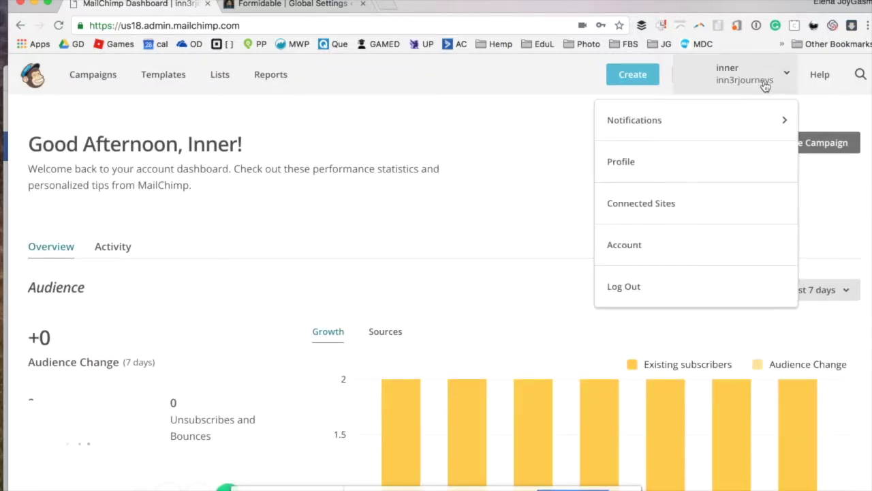
click(659, 240)
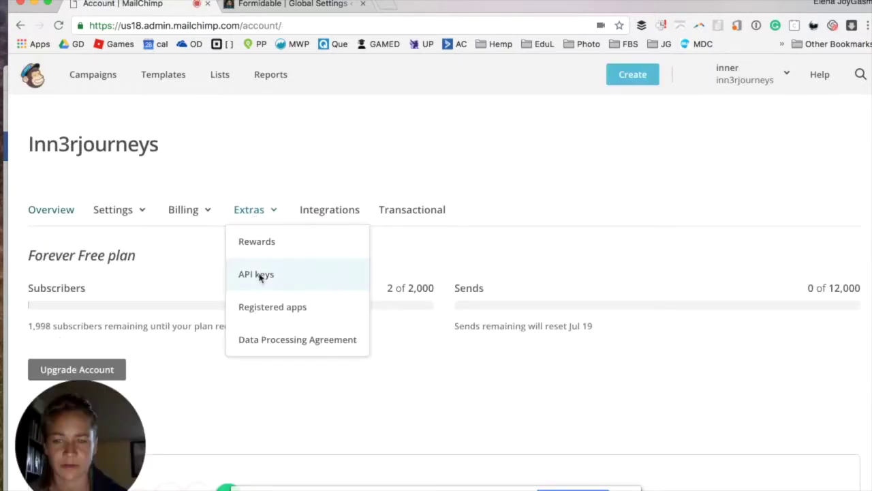
click(259, 273)
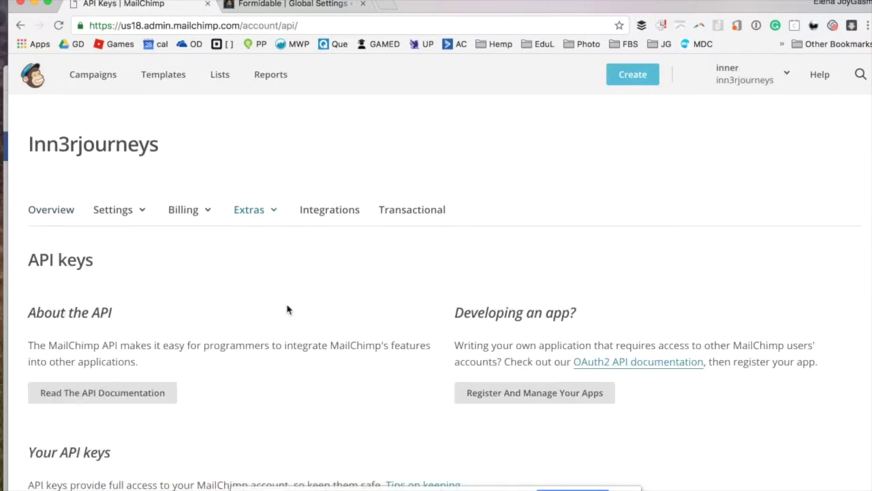
scroll(265, 271, down, 3)
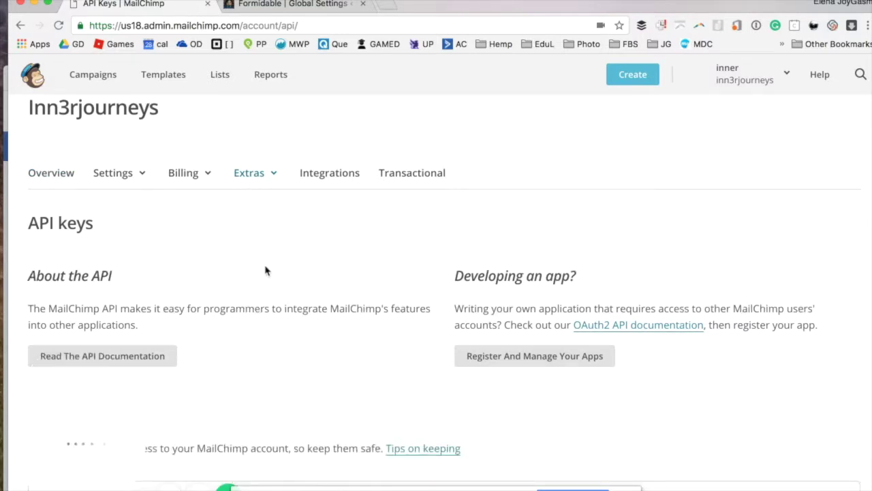
scroll(266, 271, down, 1)
scroll(266, 270, down, 5)
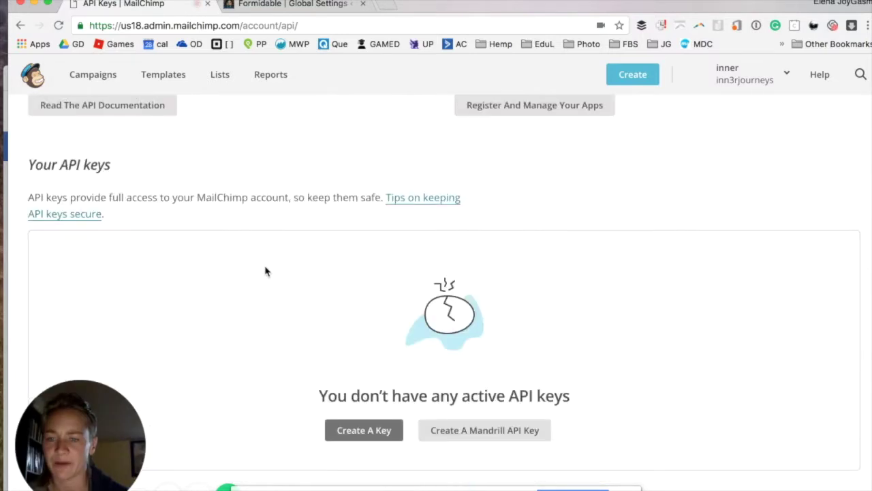
scroll(341, 389, down, 2)
click(358, 363)
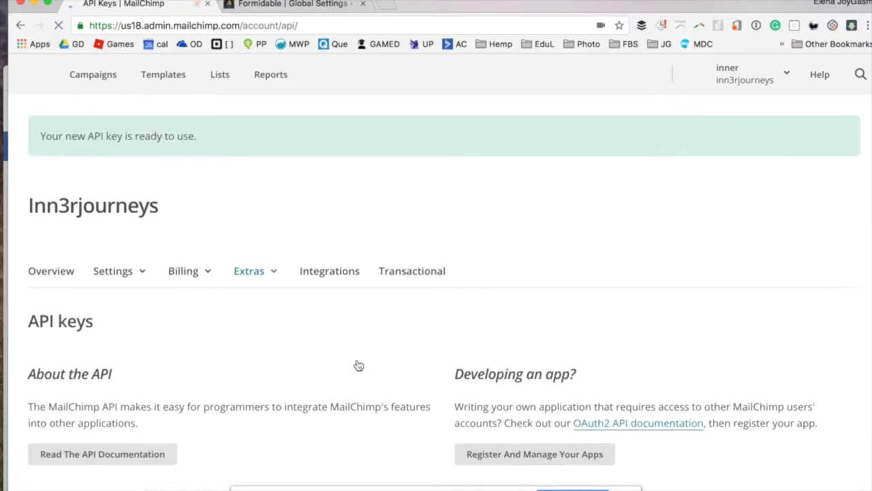
- Copy the new API key into the API Key field of Formidable's Mailchimp settings and save the options
scroll(359, 366, down, 5)
scroll(358, 366, down, 3)
double_click(551, 189)
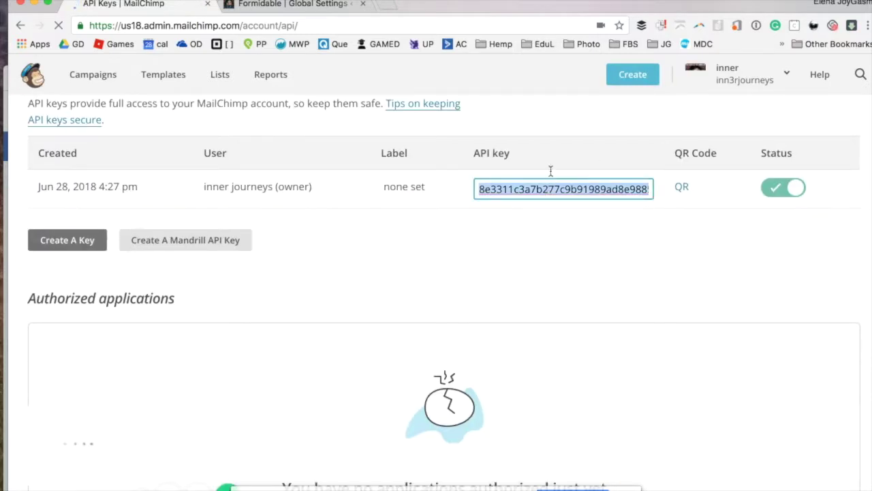
click(293, 4)
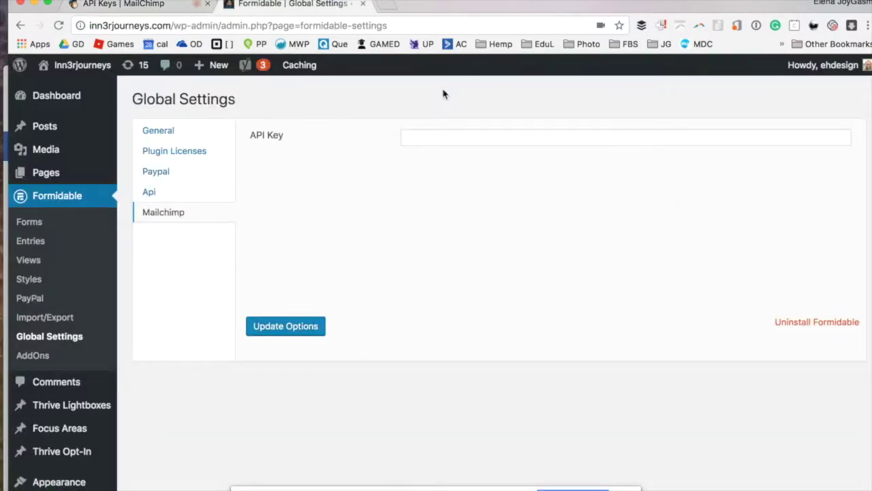
click(453, 136)
key(ctrl+v)
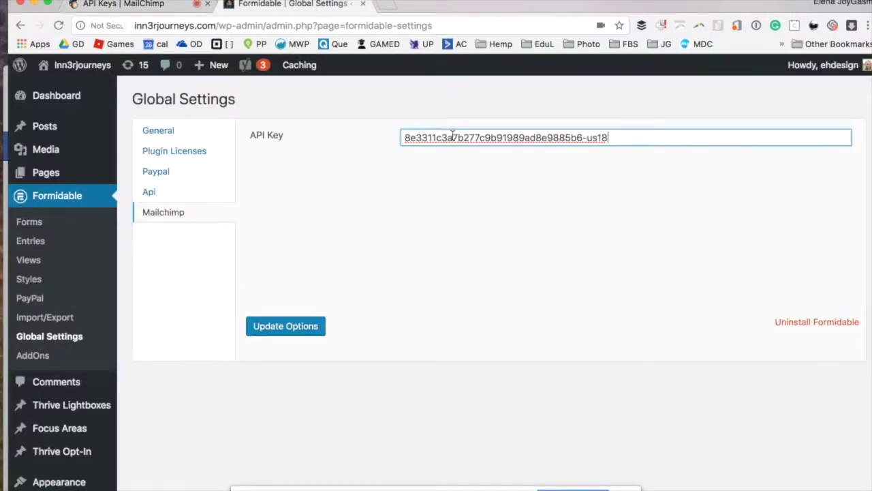
click(286, 329)
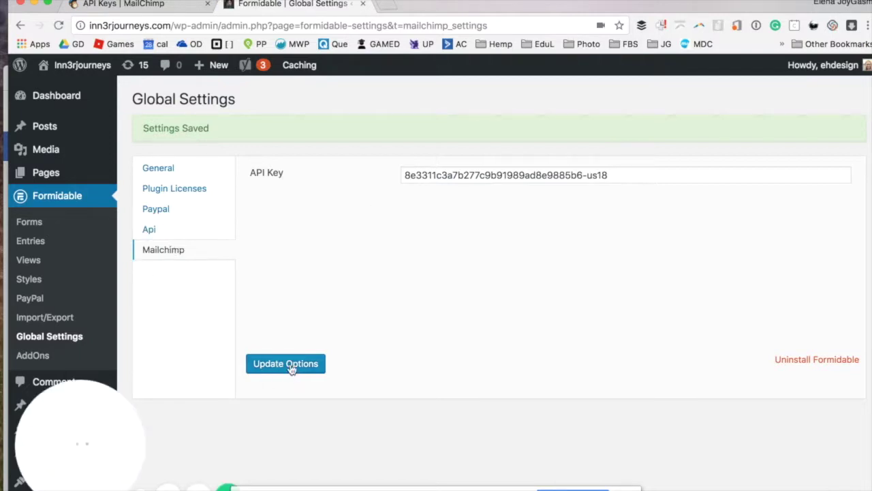
- Open the form actions of the Contact Us form with ID 3 and add an Add to MailChimp action
click(30, 225)
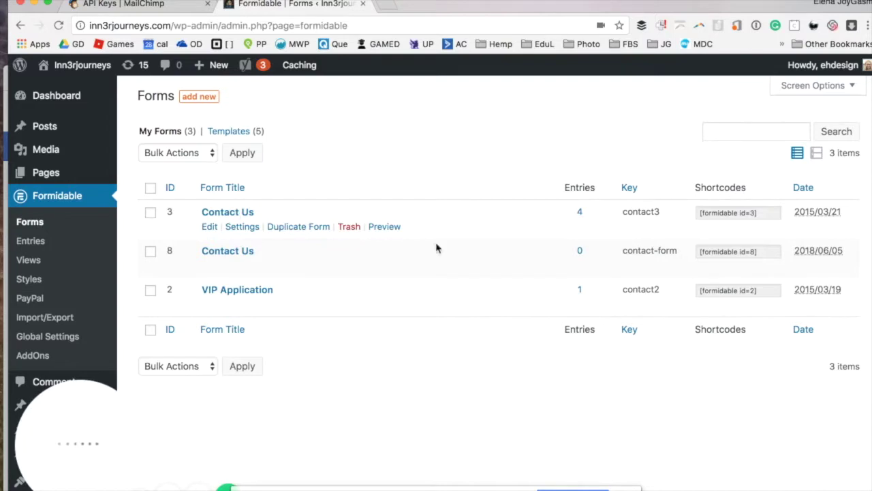
click(237, 232)
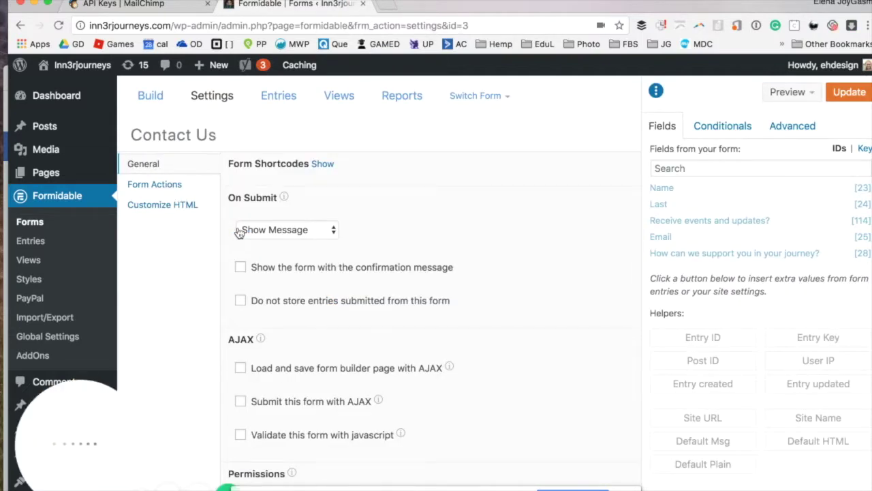
click(158, 186)
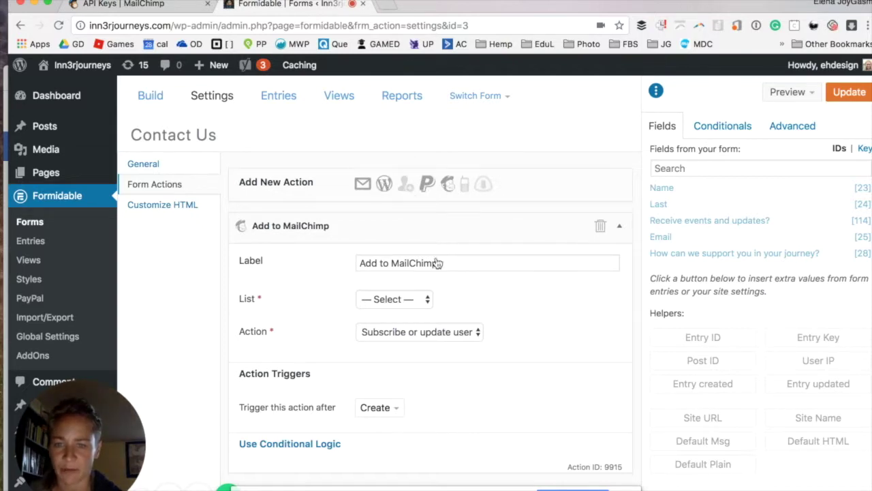
- Set the MailChimp action's list to inn3rjourneys and its action to Subscribe or update user
scroll(434, 261, down, 3)
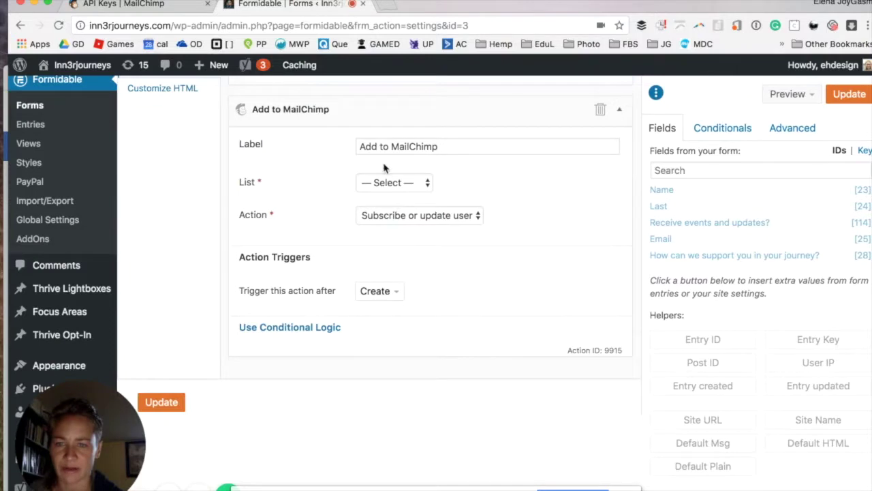
click(383, 184)
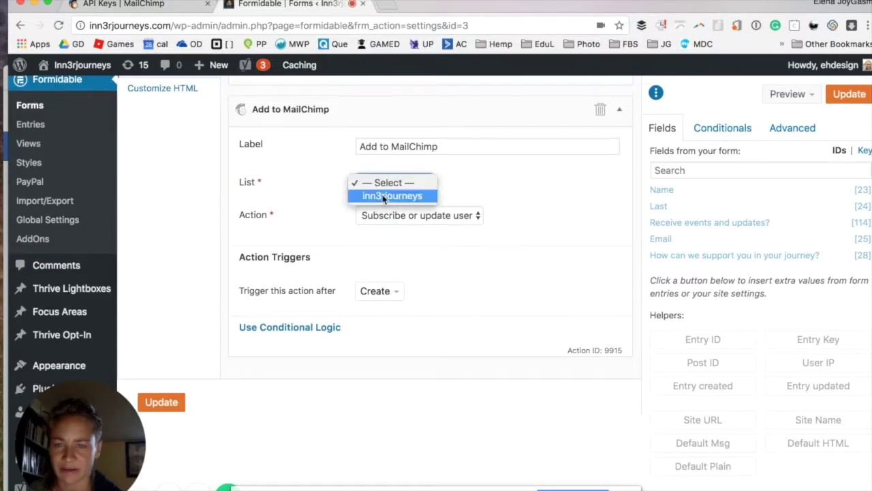
click(384, 197)
click(392, 216)
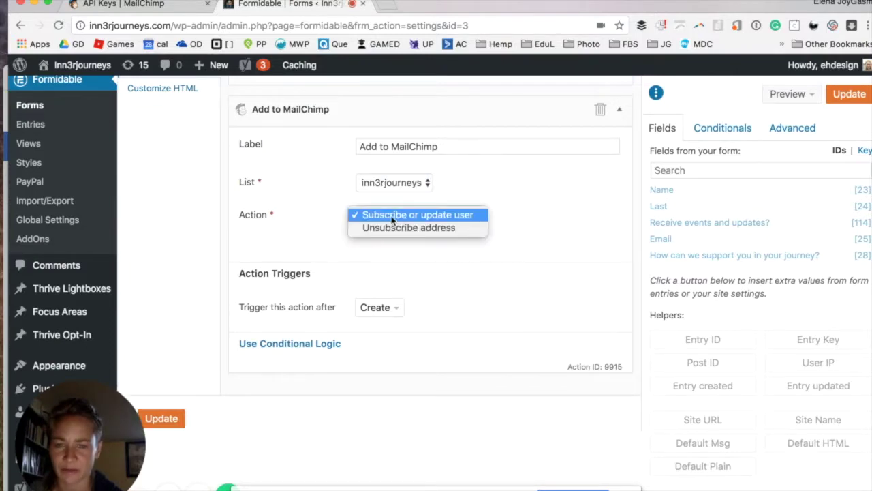
click(393, 217)
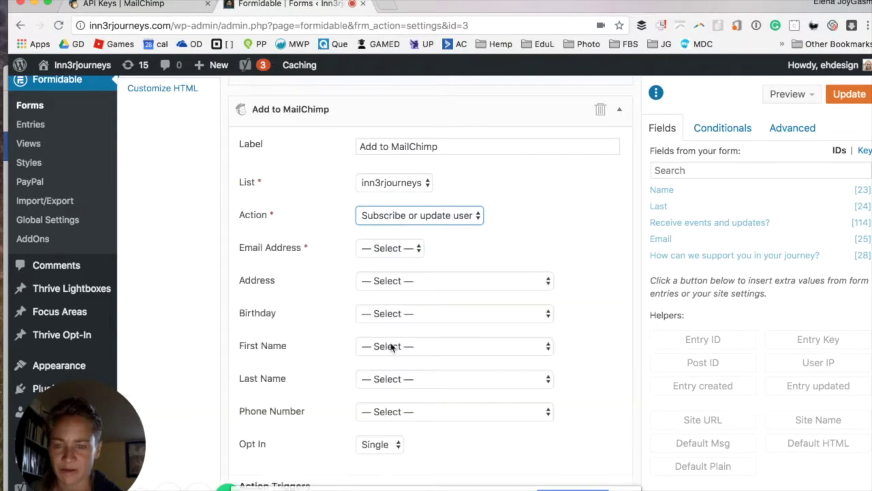
- Map Email Address to the Email field, First Name to Name and Last Name to Last, leaving Address unmapped
click(389, 248)
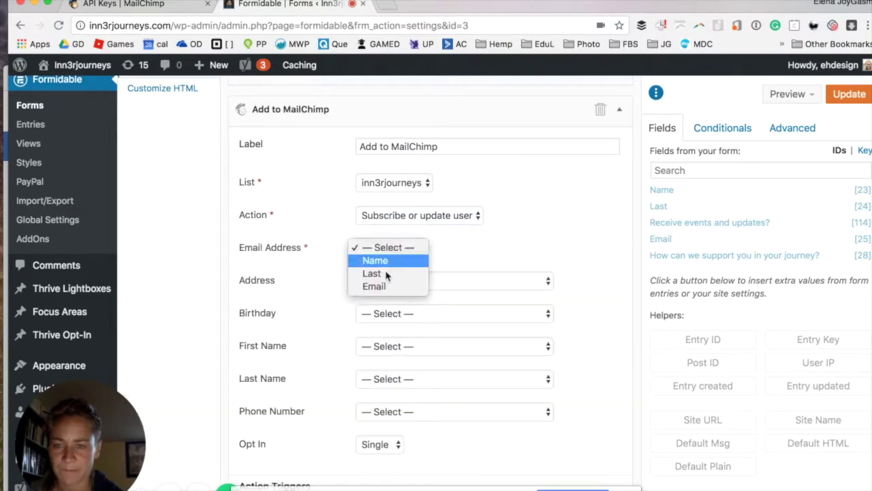
click(371, 284)
click(402, 281)
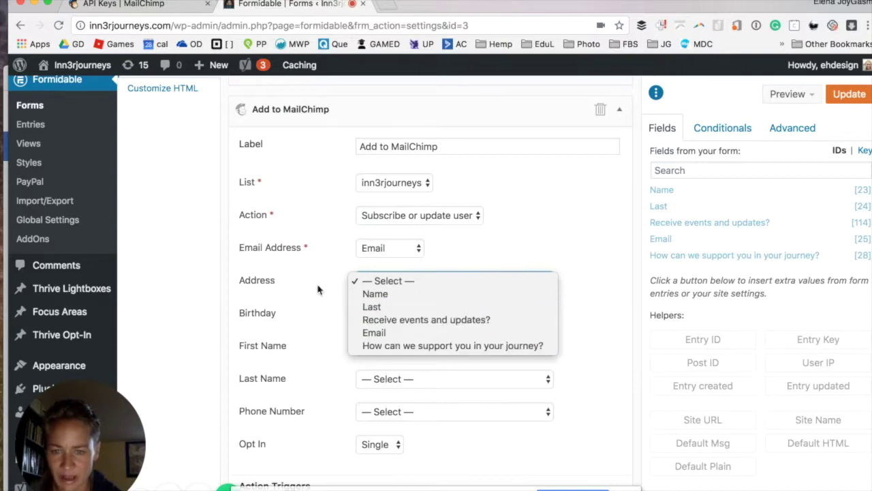
key(Escape)
click(397, 347)
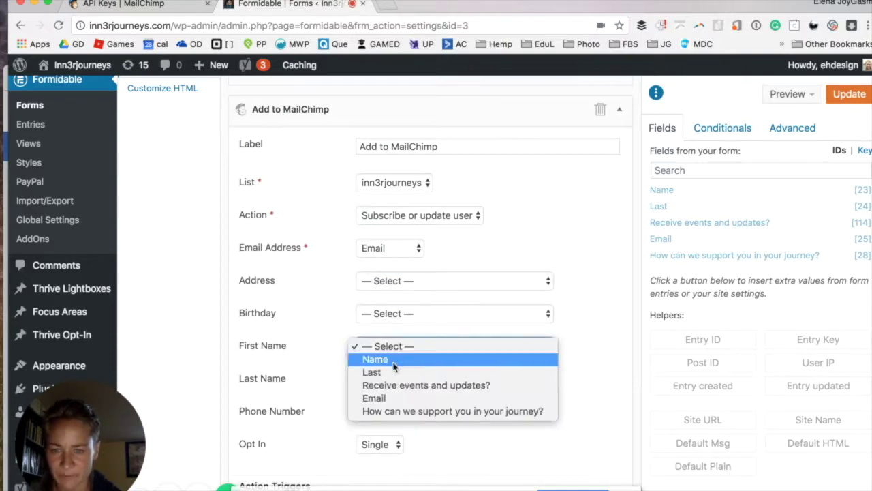
click(393, 361)
click(384, 379)
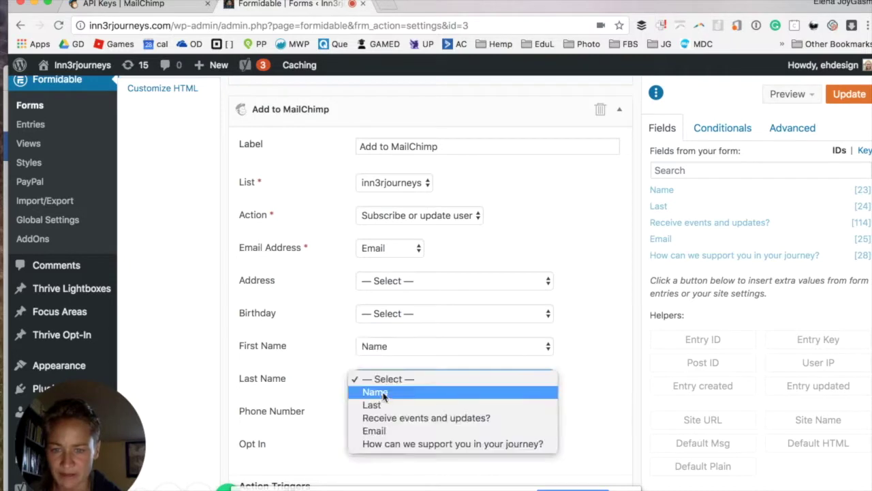
click(378, 405)
- Leave Phone Number unmapped and keep Single as the opt-in type
scroll(409, 340, down, 2)
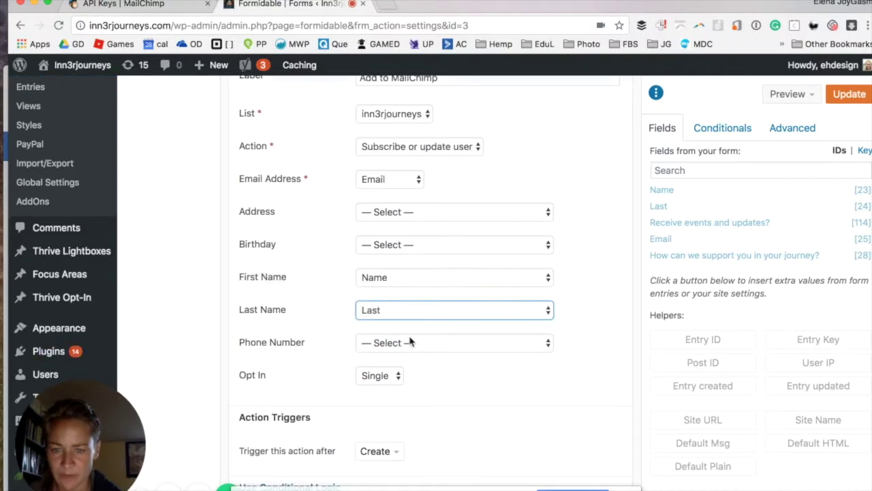
click(409, 342)
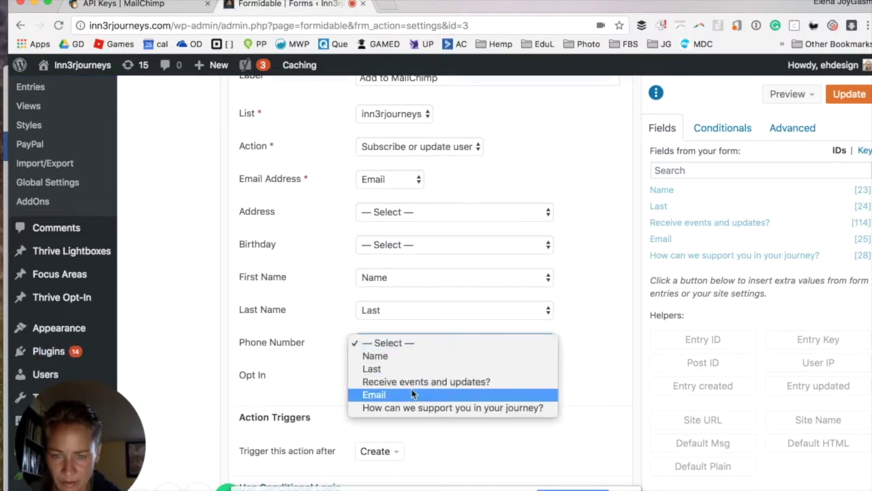
click(333, 379)
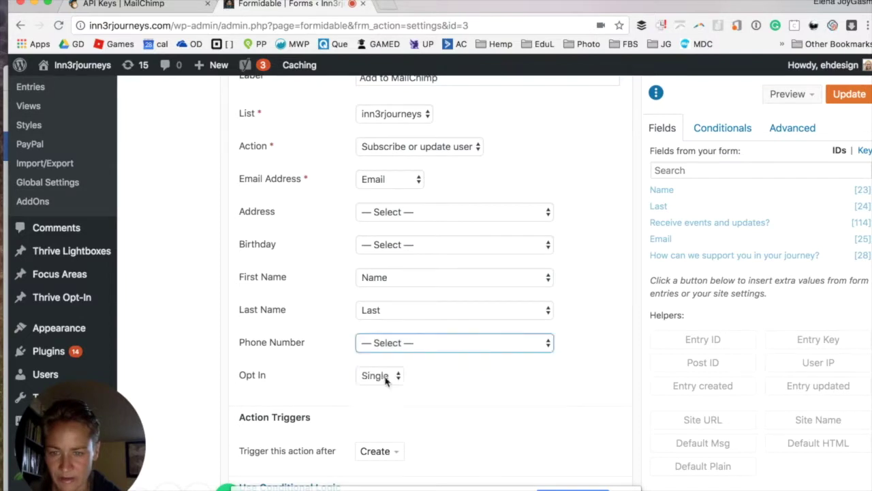
click(379, 376)
click(377, 378)
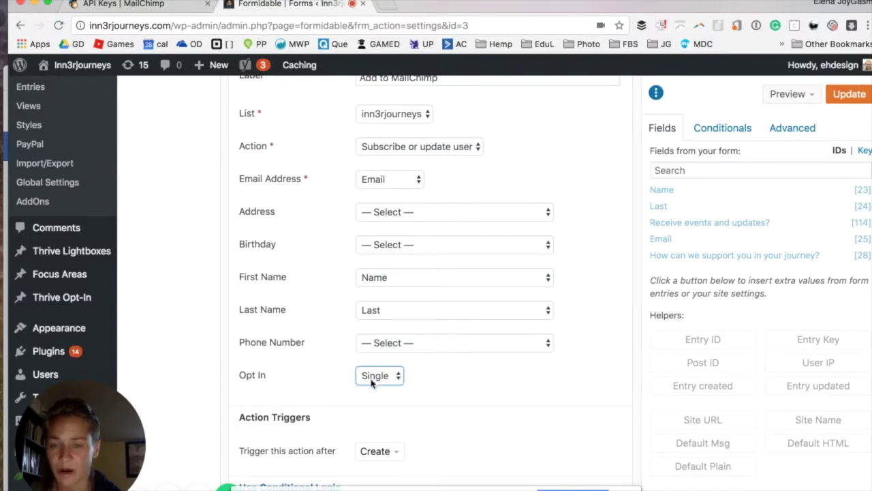
- Switch to MailChimp and open the Lists page in a new browser tab
click(145, 7)
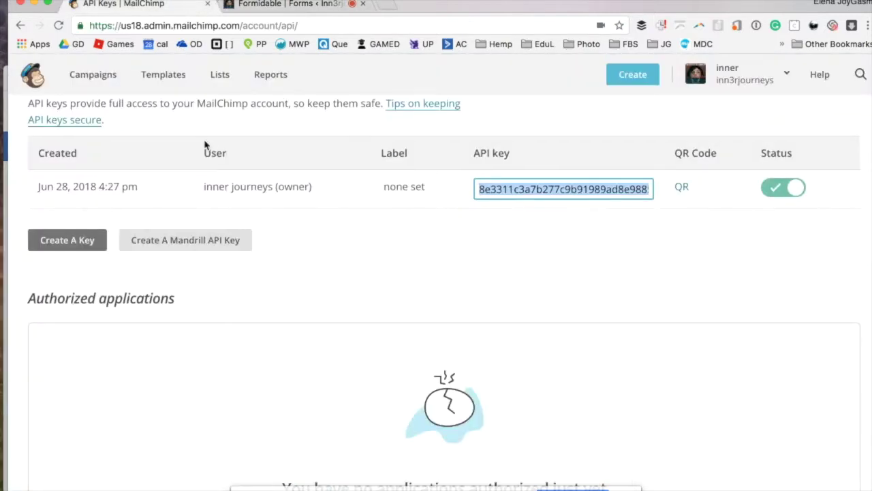
super+click(211, 78)
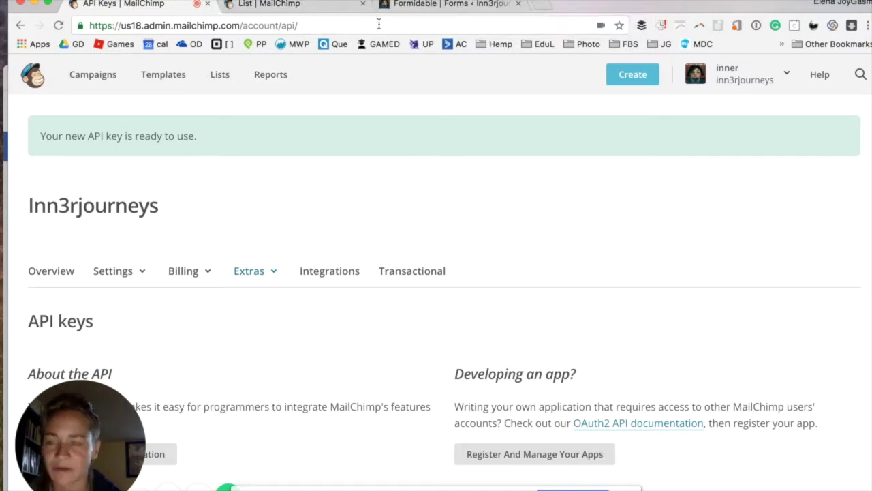
- Return to the Formidable form settings and keep Create as the trigger for the MailChimp action
click(416, 4)
scroll(375, 374, down, 3)
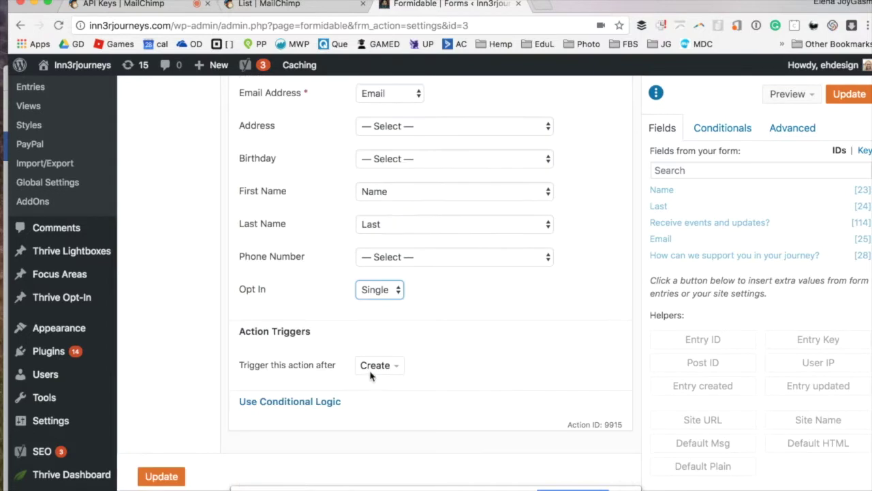
click(376, 366)
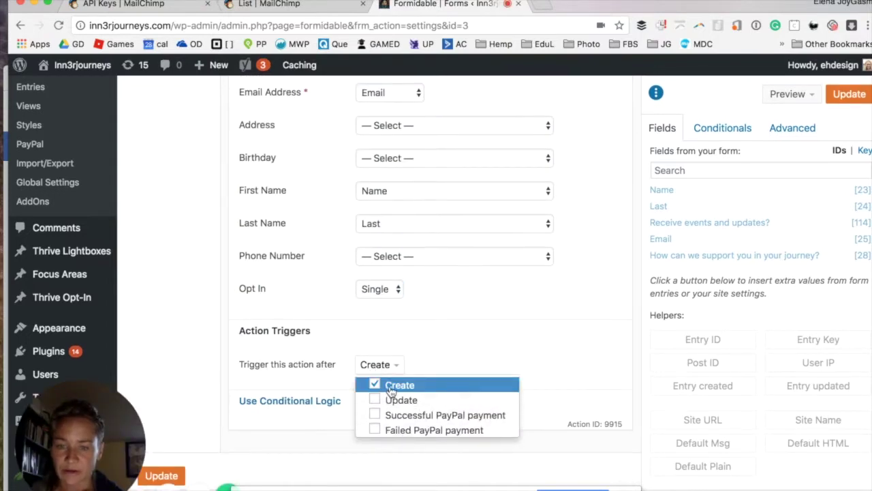
click(481, 334)
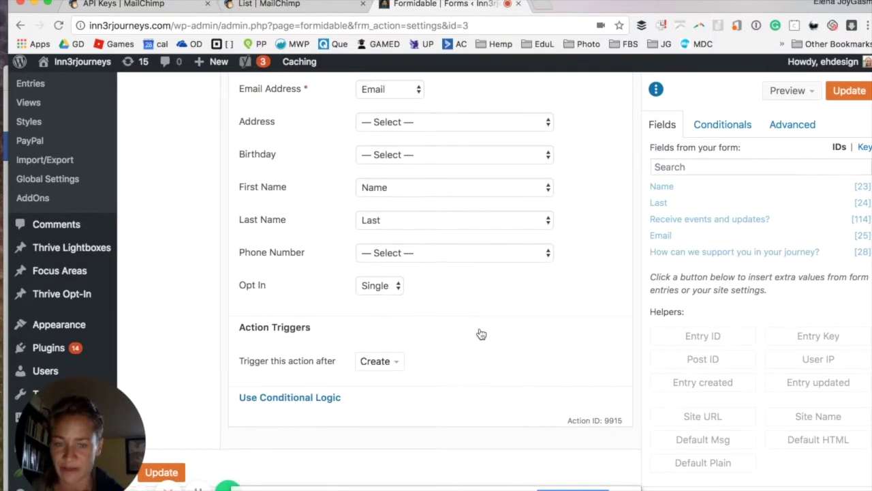
- Review the form fields available for the Phone Number mapping and leave it unmapped
scroll(481, 333, up, 2)
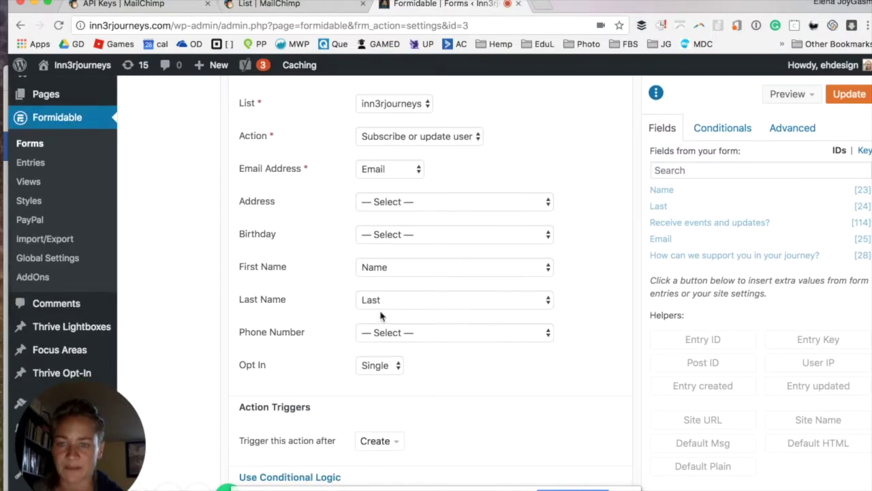
click(411, 335)
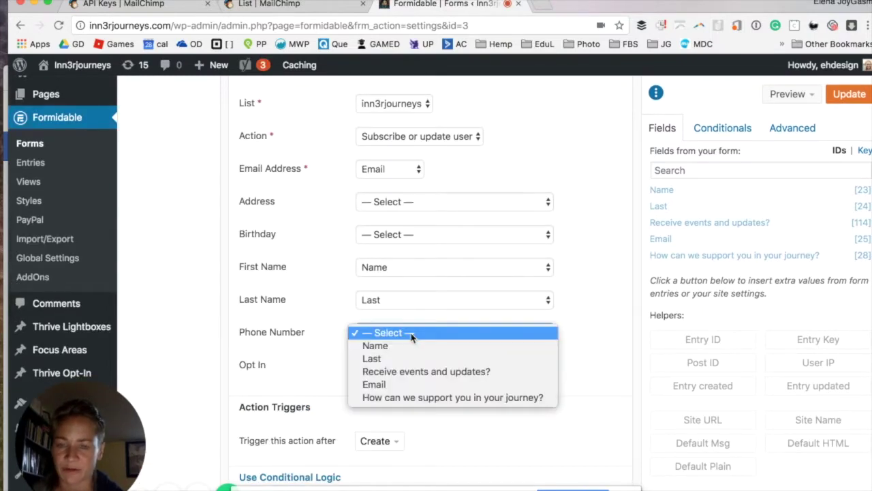
click(412, 334)
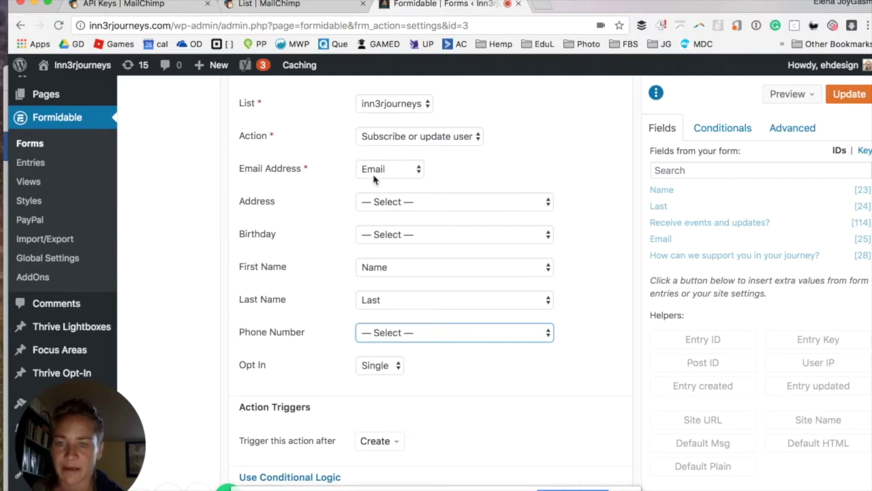
- Review the Add to MailChimp action from its label to its triggers and save the form settings
scroll(429, 208, up, 3)
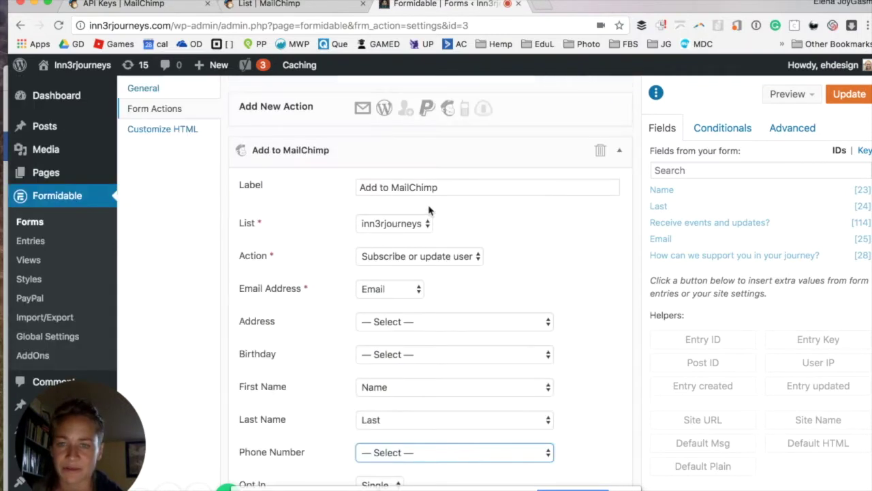
scroll(430, 210, down, 5)
click(171, 474)
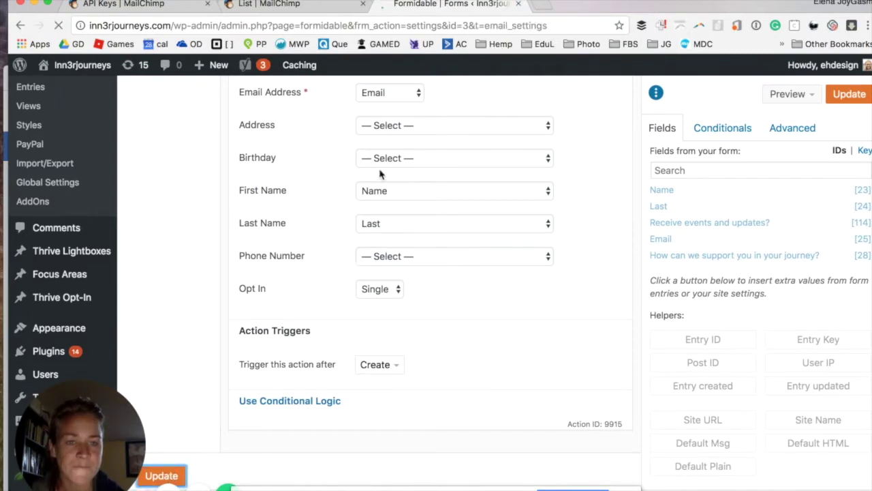
scroll(380, 175, up, 1)
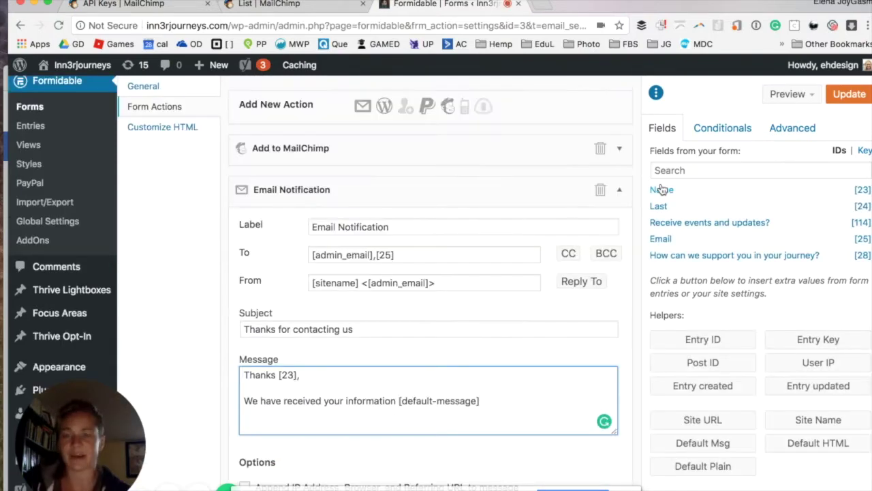